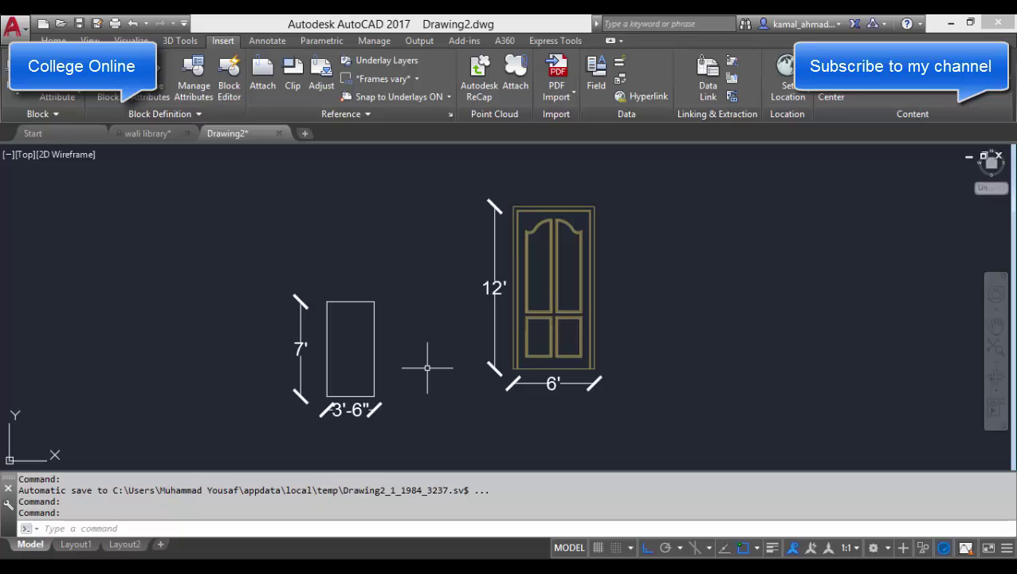
Step: Start scaling the door from its lower-left corner, then cancel that first attempt
{"action": "mouse_move", "coordinate": [466, 312]}
{"action": "middle_mouse_down"}
{"action": "mouse_move", "coordinate": [398, 319]}
{"action": "mouse_move", "coordinate": [439, 337]}
{"action": "mouse_move", "coordinate": [401, 354]}
{"action": "middle_mouse_up"}
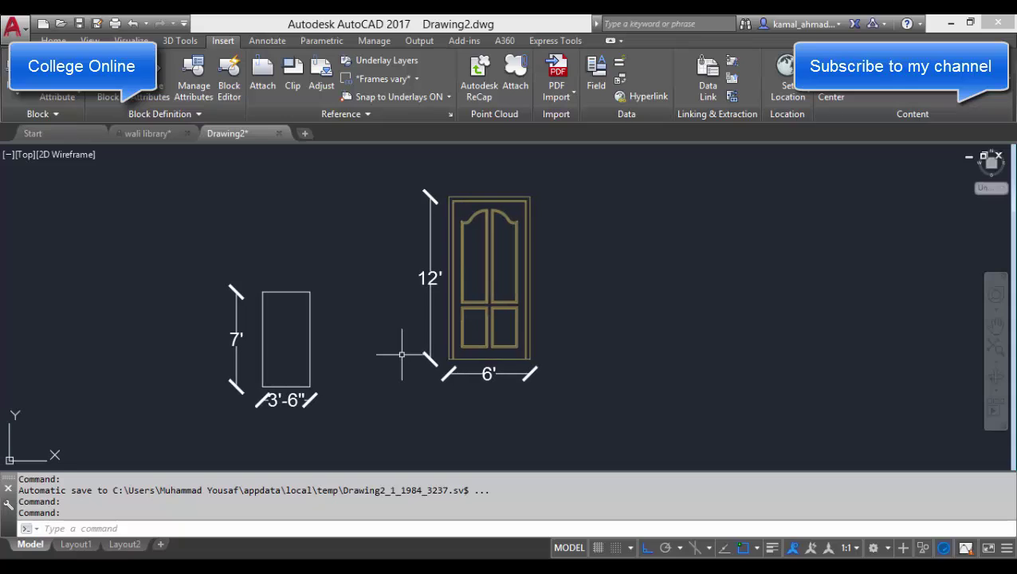
{"action": "key", "text": "Escape"}
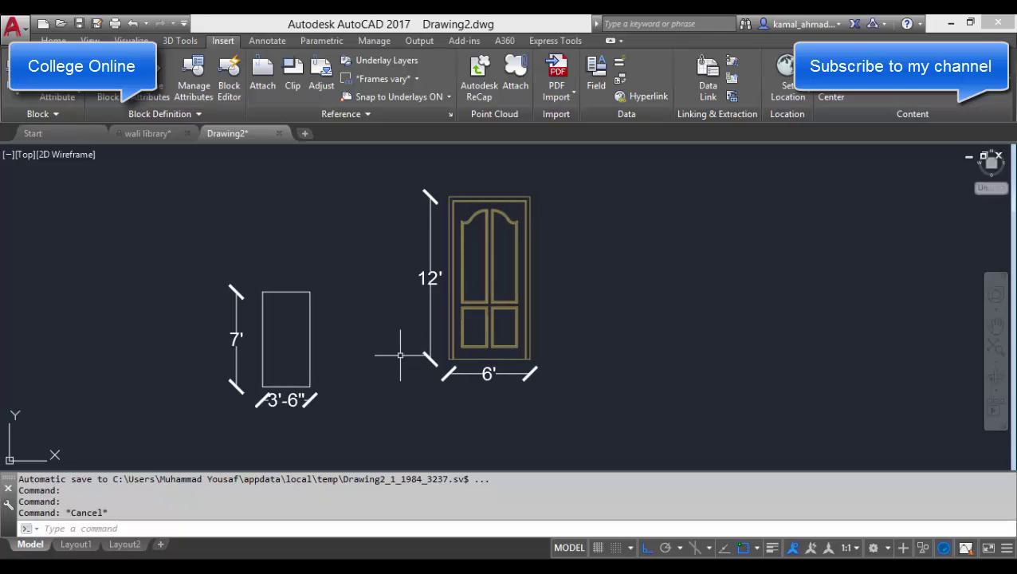
{"action": "type", "text": "sc"}
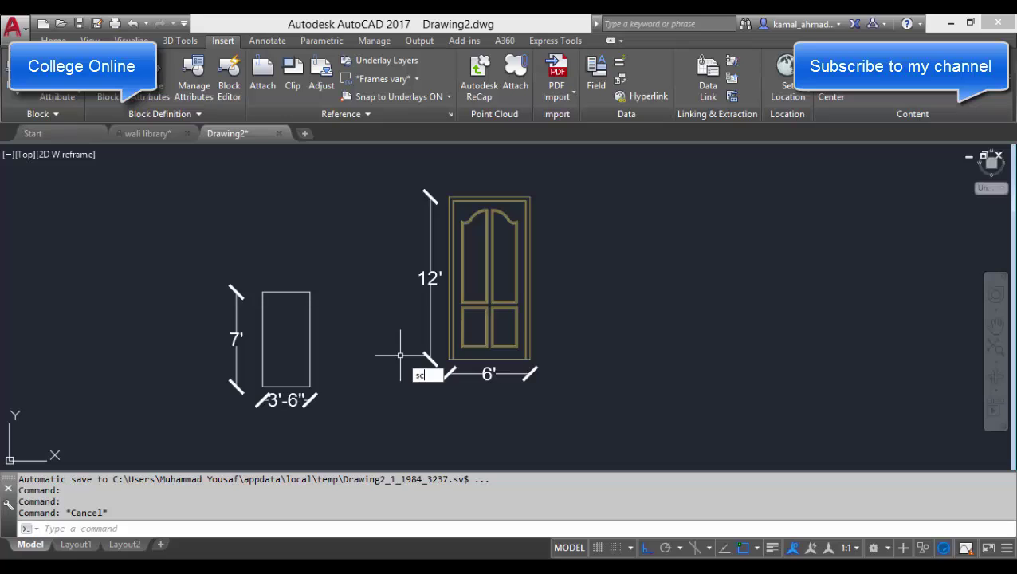
{"action": "key", "text": "Return"}
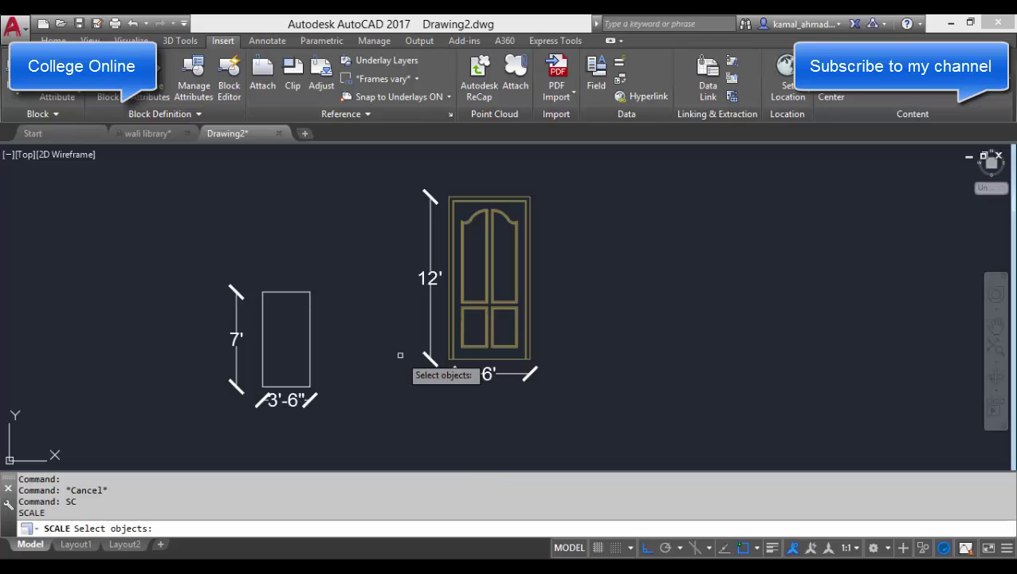
{"action": "scroll", "coordinate": [447, 366], "scroll_direction": "up", "scroll_amount": 2}
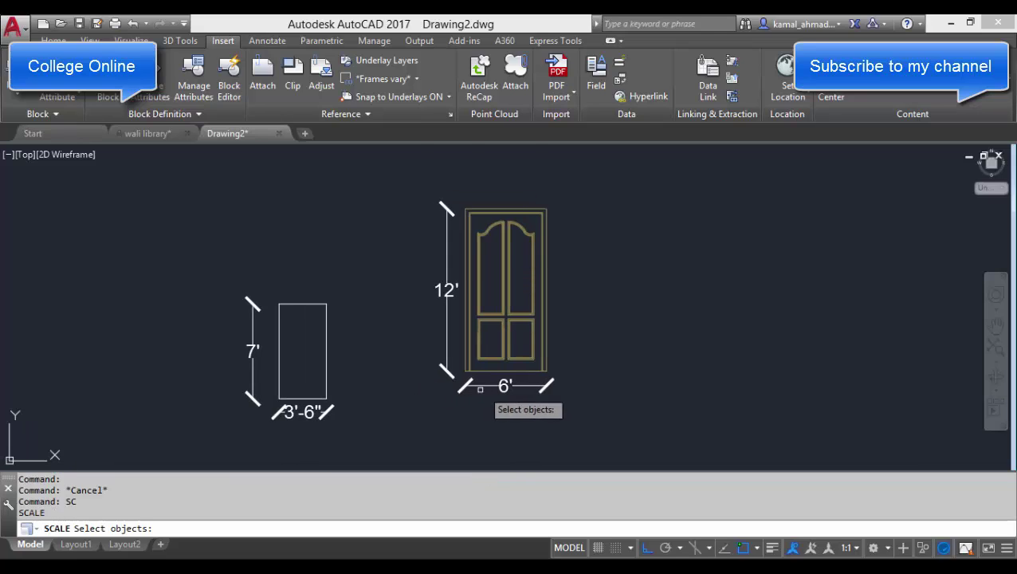
{"action": "left_click", "coordinate": [614, 422]}
{"action": "scroll", "coordinate": [411, 279], "scroll_direction": "down", "scroll_amount": 2}
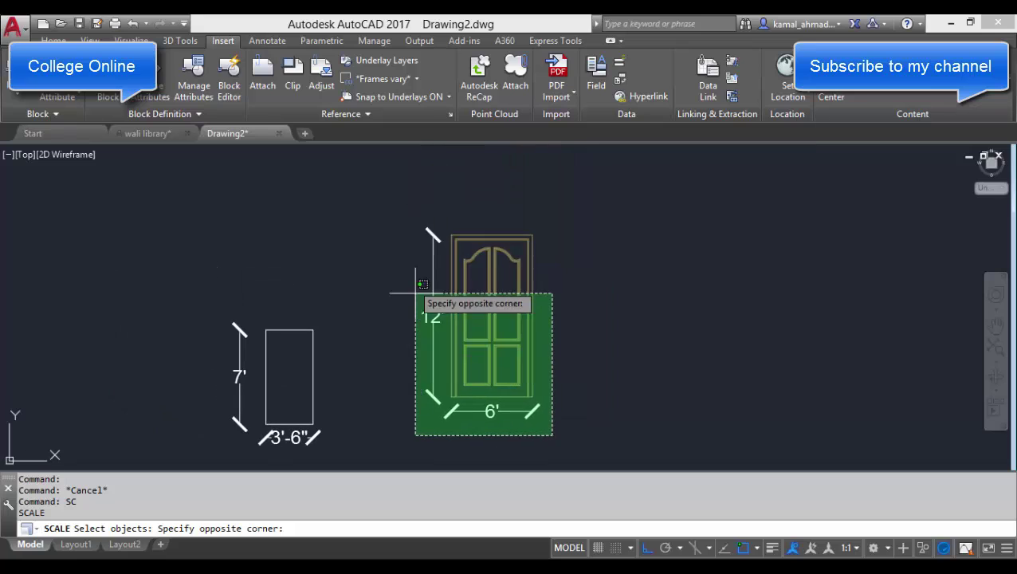
{"action": "left_click", "coordinate": [408, 212]}
{"action": "scroll", "coordinate": [496, 451], "scroll_direction": "up", "scroll_amount": 3}
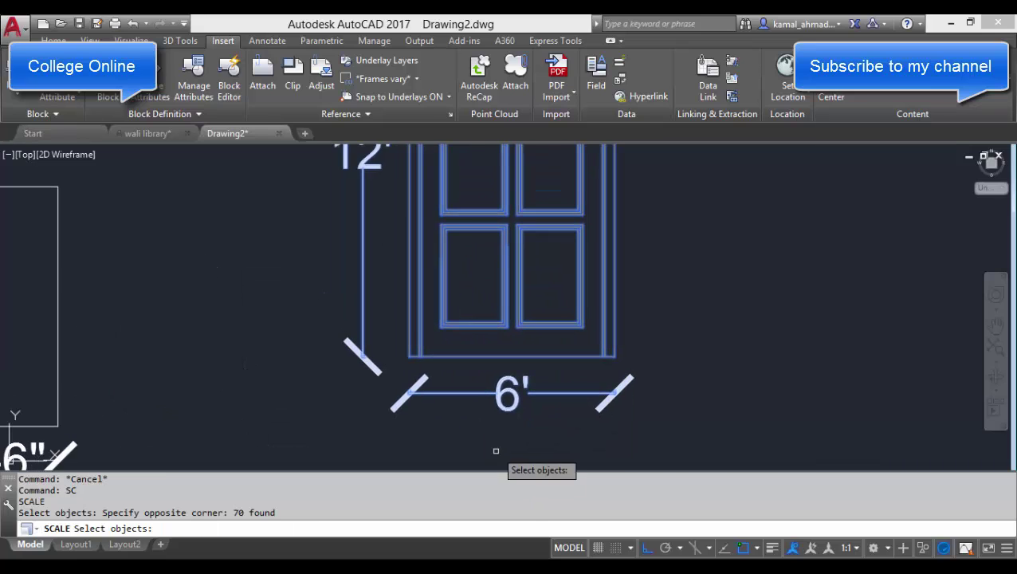
{"action": "key", "text": "Return"}
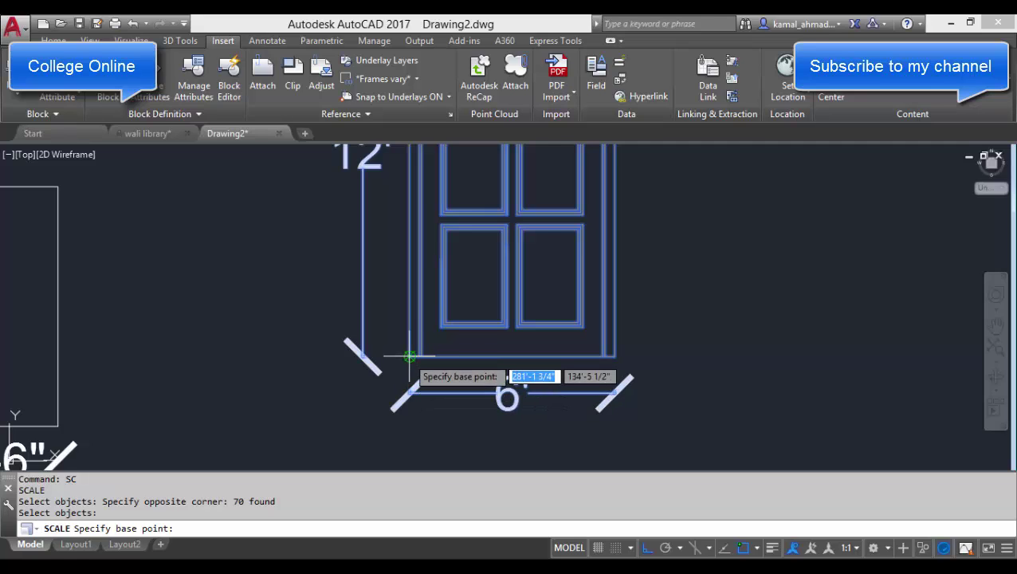
{"action": "left_click", "coordinate": [409, 356]}
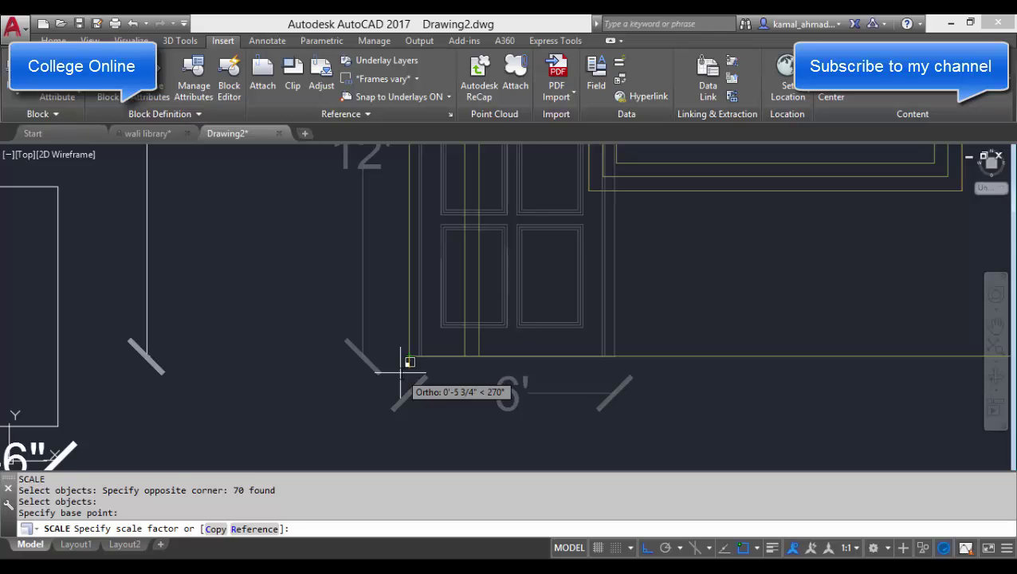
{"action": "scroll", "coordinate": [411, 363], "scroll_direction": "down", "scroll_amount": 5}
{"action": "key", "text": "Escape"}
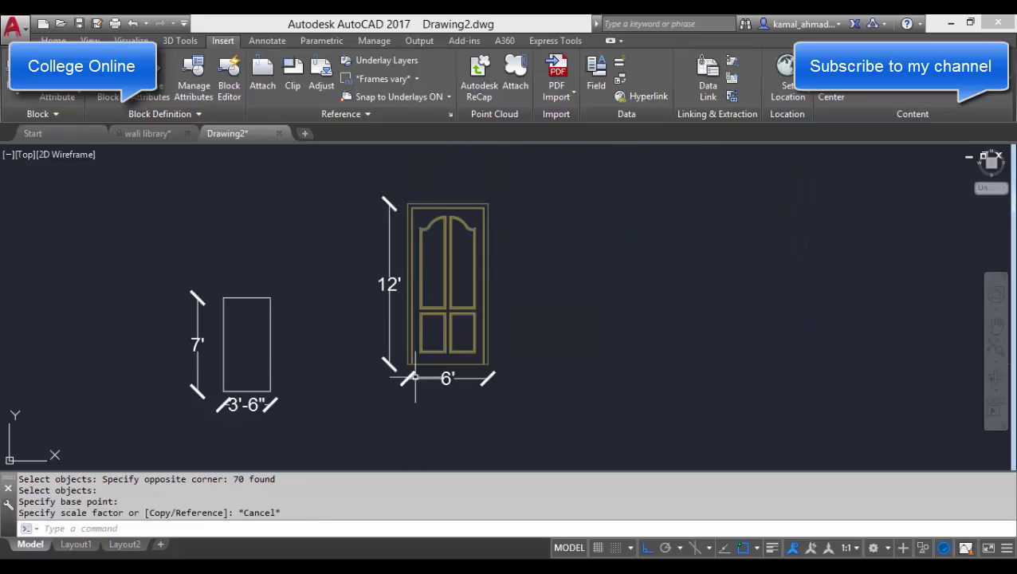
Step: Zoom and pan to reframe the door and the rectangle
{"action": "scroll", "coordinate": [415, 376], "scroll_direction": "up", "scroll_amount": 3}
{"action": "scroll", "coordinate": [412, 204], "scroll_direction": "down", "scroll_amount": 3}
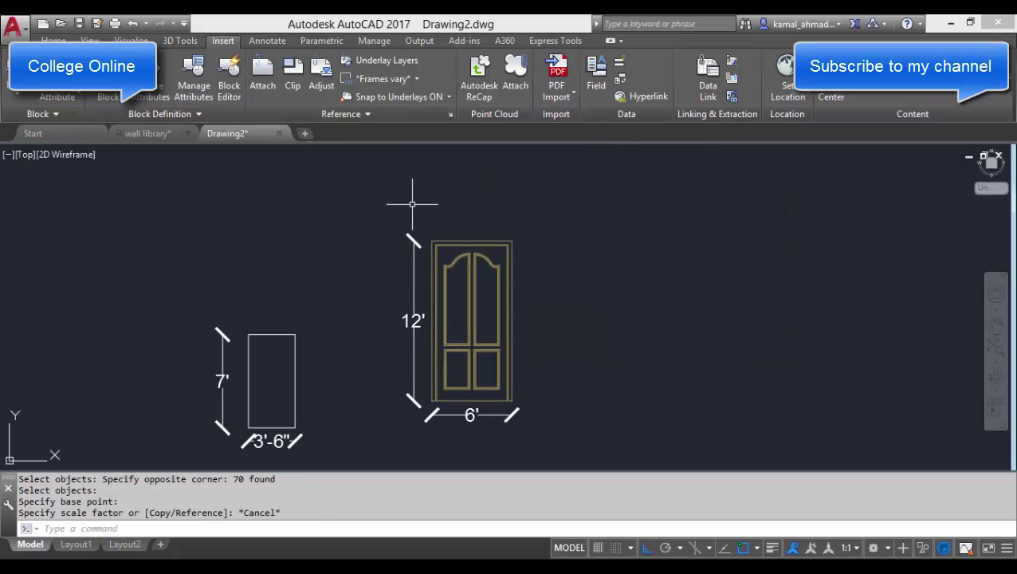
{"action": "middle_click_drag", "start_coordinate": [422, 354], "coordinate": [409, 332]}
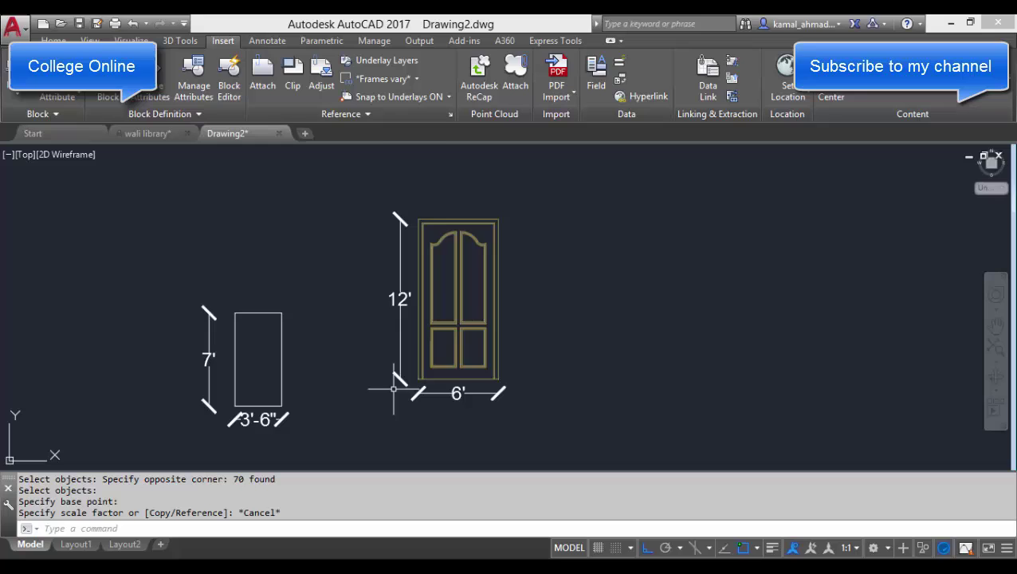
{"action": "scroll", "coordinate": [432, 397], "scroll_direction": "up", "scroll_amount": 2}
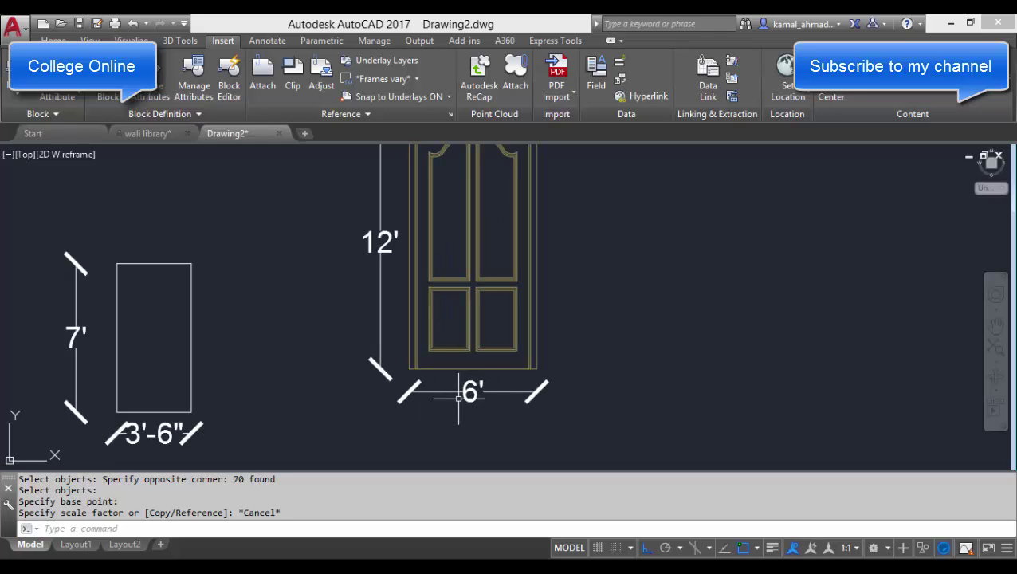
{"action": "scroll", "coordinate": [450, 402], "scroll_direction": "up", "scroll_amount": 2}
{"action": "key", "text": "Escape"}
{"action": "scroll", "coordinate": [422, 399], "scroll_direction": "down", "scroll_amount": 2}
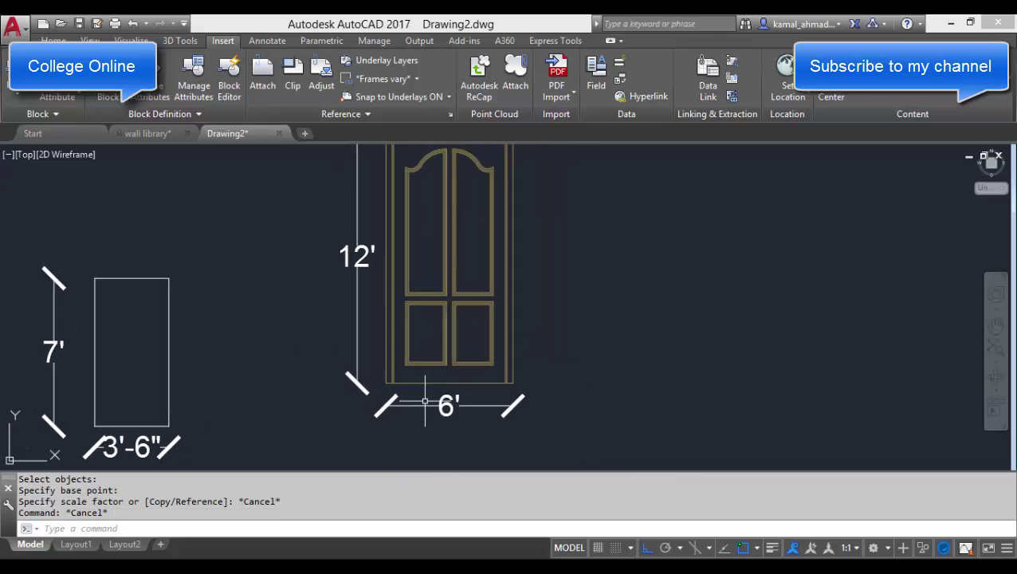
{"action": "scroll", "coordinate": [430, 401], "scroll_direction": "down", "scroll_amount": 2}
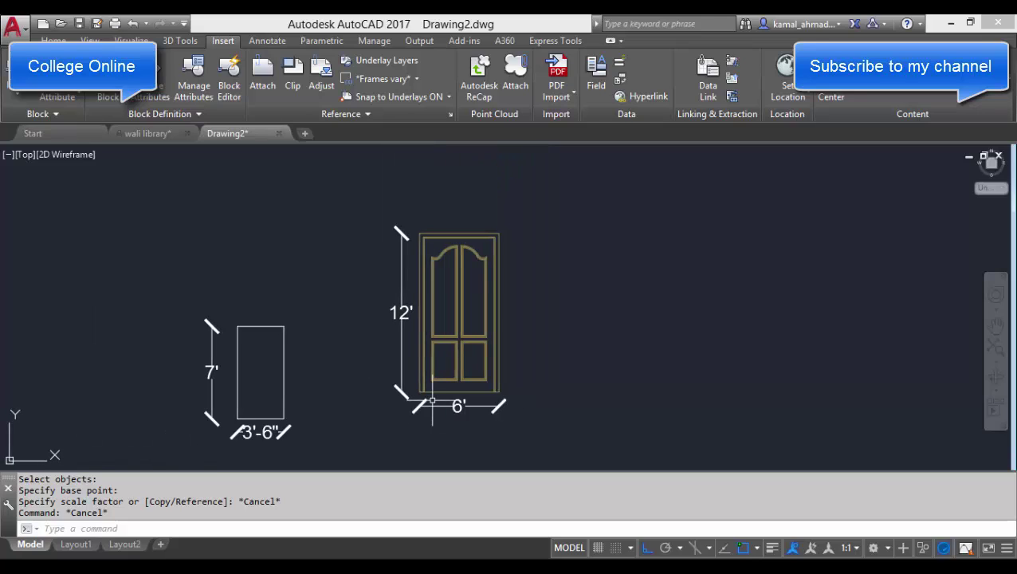
{"action": "scroll", "coordinate": [431, 402], "scroll_direction": "up", "scroll_amount": 2}
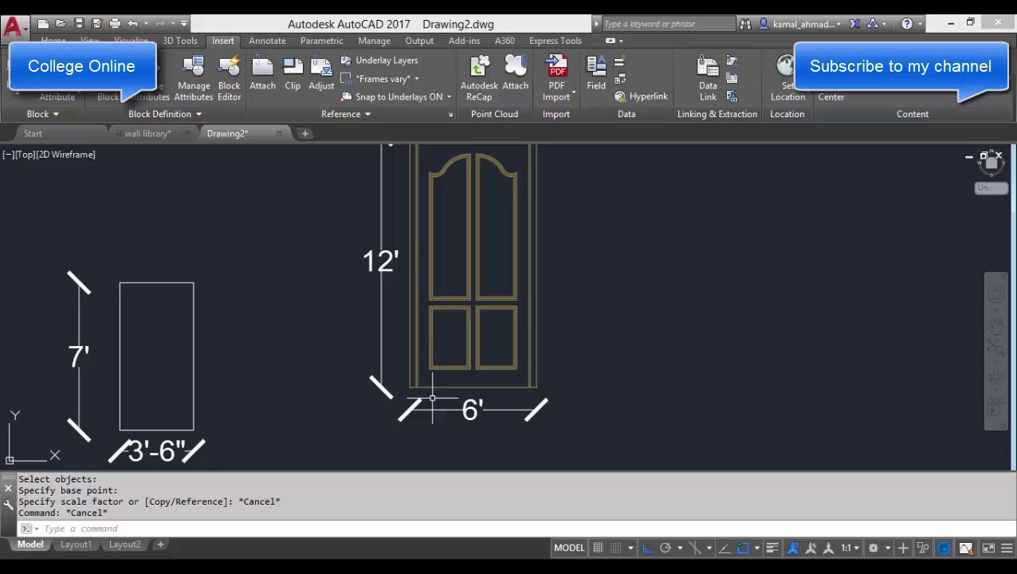
{"action": "scroll", "coordinate": [427, 405], "scroll_direction": "down", "scroll_amount": 2}
{"action": "scroll", "coordinate": [427, 405], "scroll_direction": "up", "scroll_amount": 1}
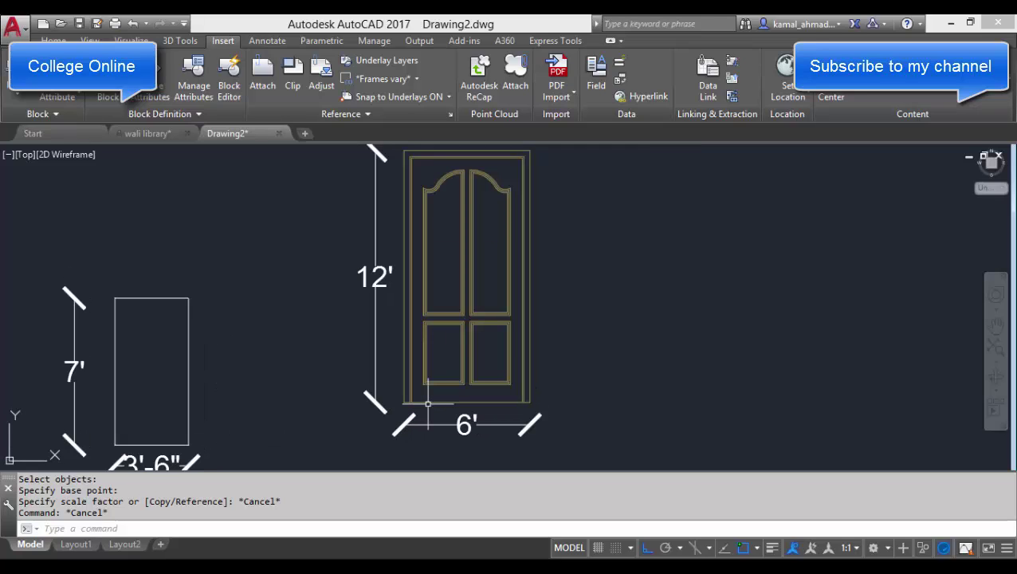
Step: Scale the door by a factor of 2 from its lower-left corner
{"action": "type", "text": "sc"}
{"action": "key", "text": "Return"}
{"action": "scroll", "coordinate": [464, 416], "scroll_direction": "down", "scroll_amount": 3}
{"action": "scroll", "coordinate": [464, 416], "scroll_direction": "up", "scroll_amount": 1}
{"action": "left_click", "coordinate": [528, 438]}
{"action": "left_click", "coordinate": [379, 220]}
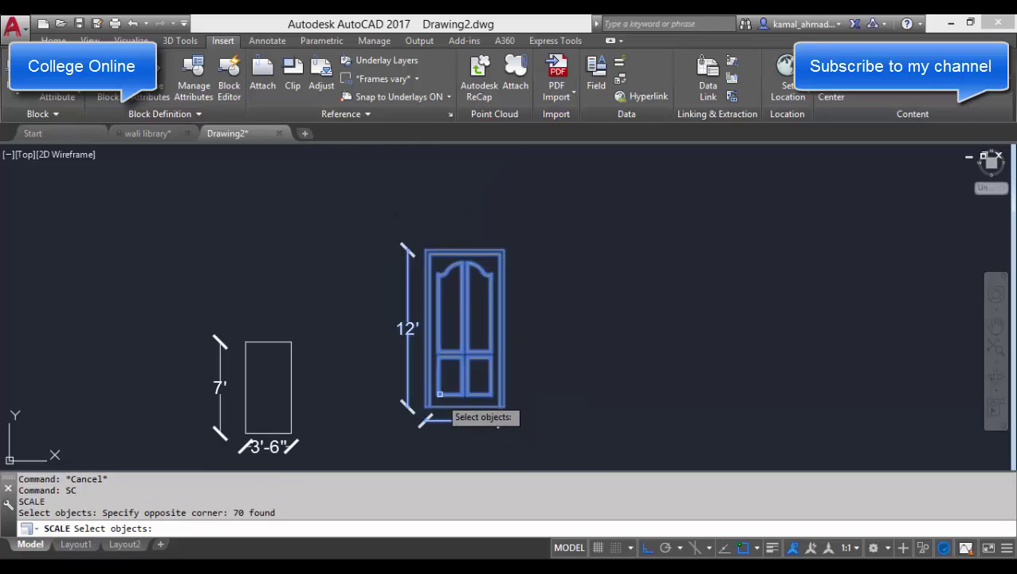
{"action": "middle_click_drag", "start_coordinate": [439, 408], "coordinate": [438, 390]}
{"action": "key", "text": "Return"}
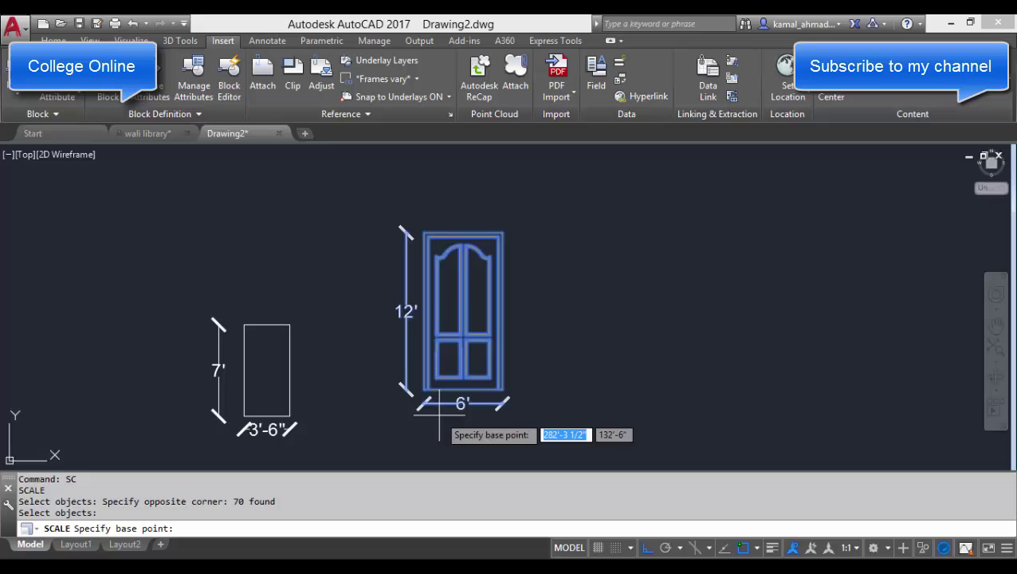
{"action": "scroll", "coordinate": [431, 413], "scroll_direction": "up", "scroll_amount": 3}
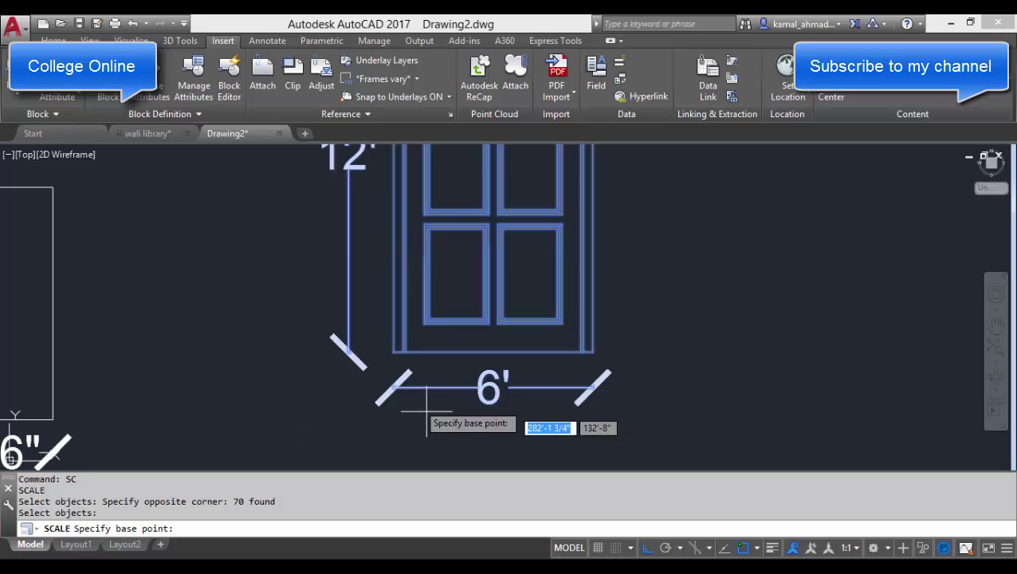
{"action": "left_click", "coordinate": [394, 352]}
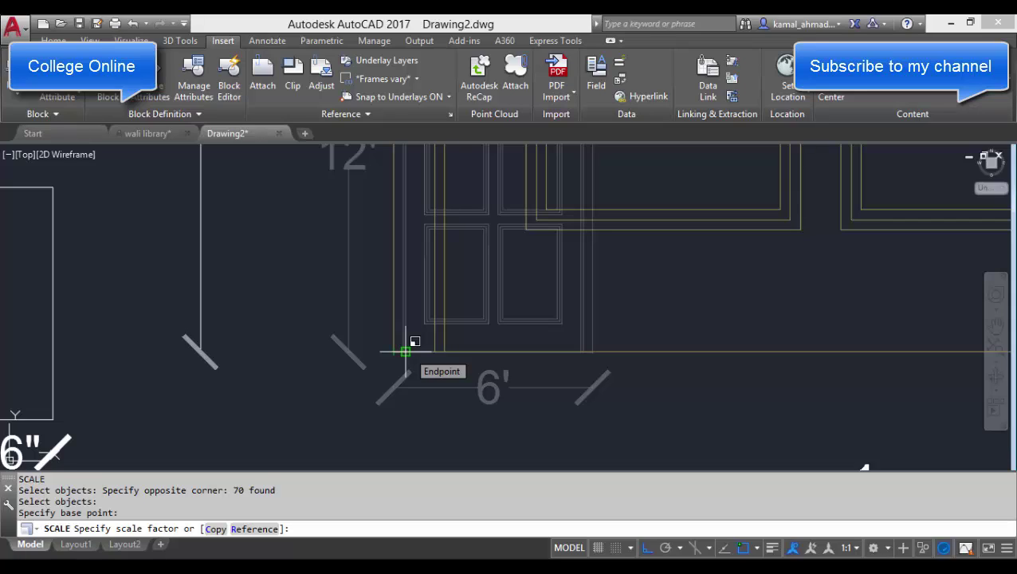
{"action": "type", "text": "2"}
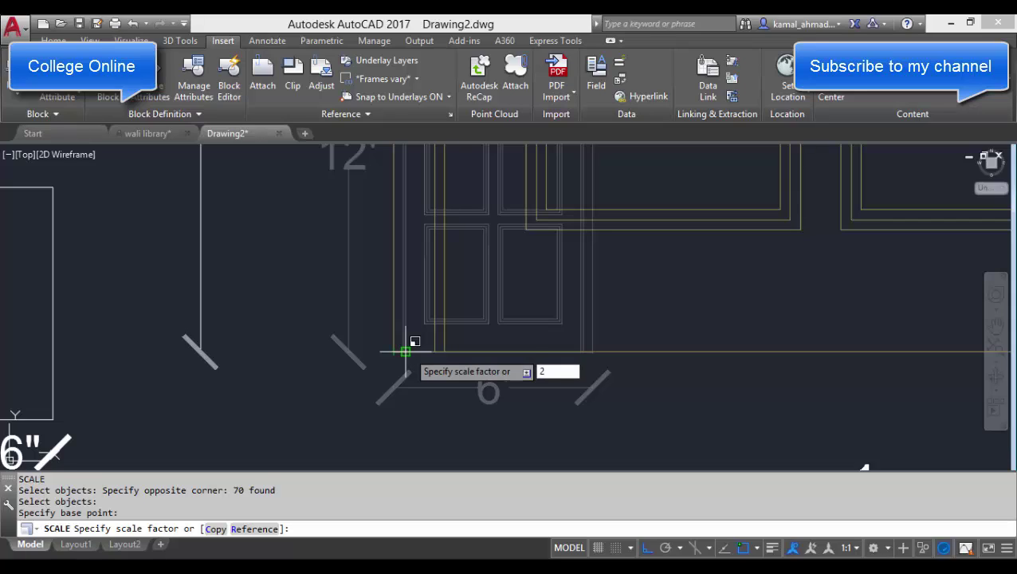
{"action": "key", "text": "Return"}
Step: Zoom and pan to inspect the enlarged 24' by 12' door beside the rectangle
{"action": "scroll", "coordinate": [408, 351], "scroll_direction": "down", "scroll_amount": 6}
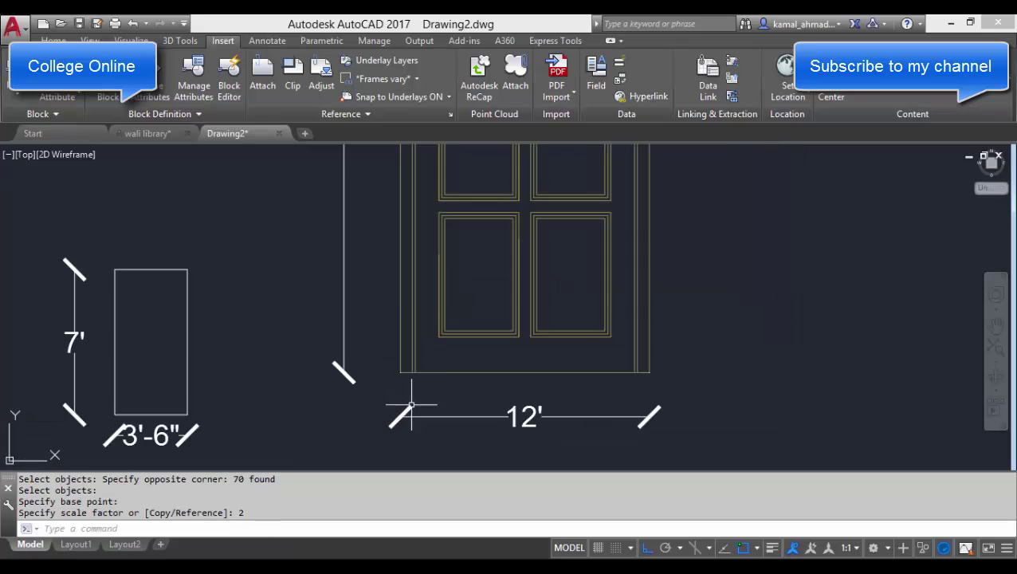
{"action": "scroll", "coordinate": [371, 396], "scroll_direction": "up", "scroll_amount": 2}
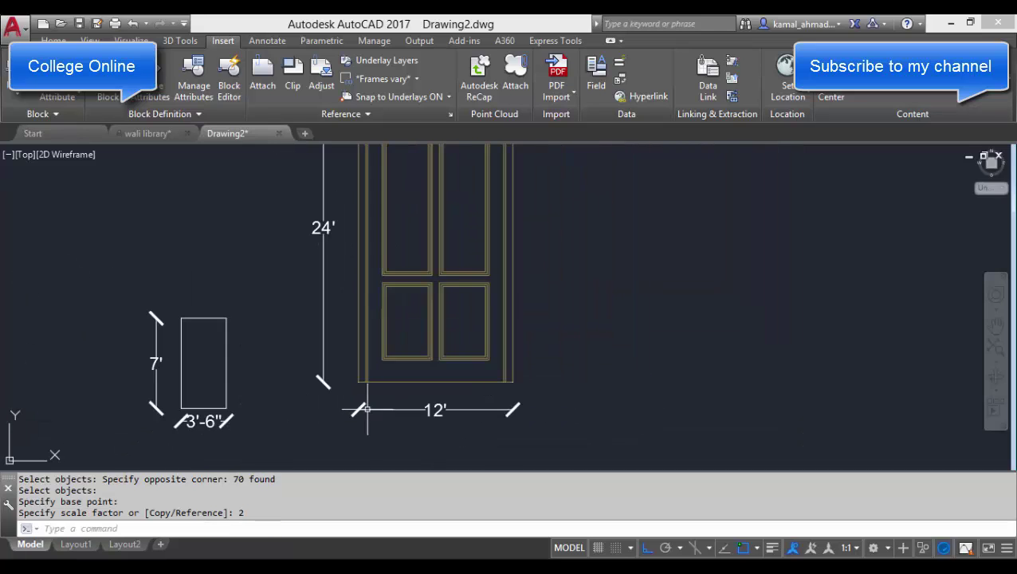
{"action": "middle_click_drag", "start_coordinate": [371, 396], "coordinate": [319, 410]}
{"action": "scroll", "coordinate": [309, 414], "scroll_direction": "down", "scroll_amount": 2}
{"action": "scroll", "coordinate": [308, 418], "scroll_direction": "up", "scroll_amount": 2}
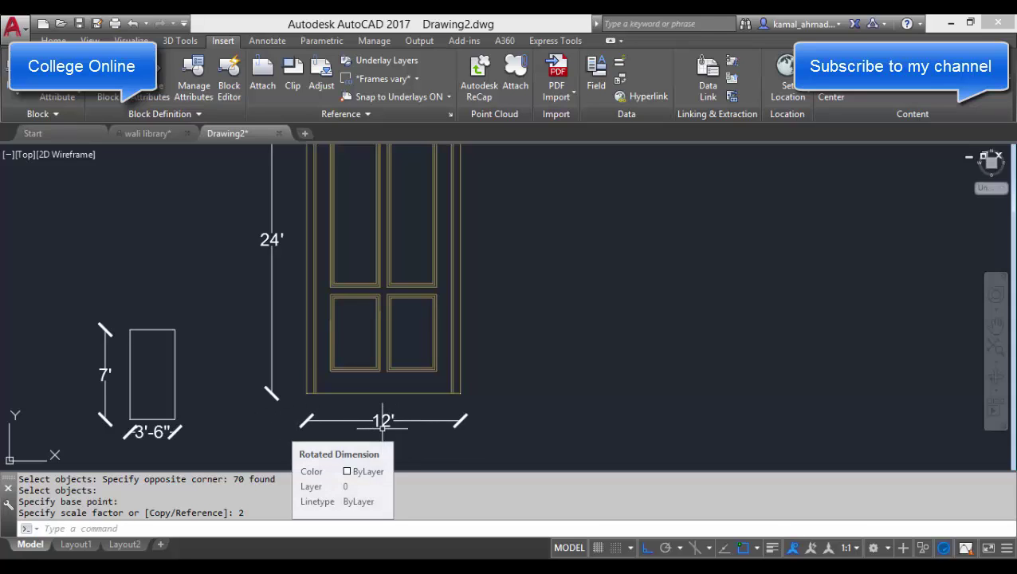
{"action": "middle_click_drag", "start_coordinate": [306, 403], "coordinate": [410, 414]}
{"action": "scroll", "coordinate": [365, 402], "scroll_direction": "down", "scroll_amount": 2}
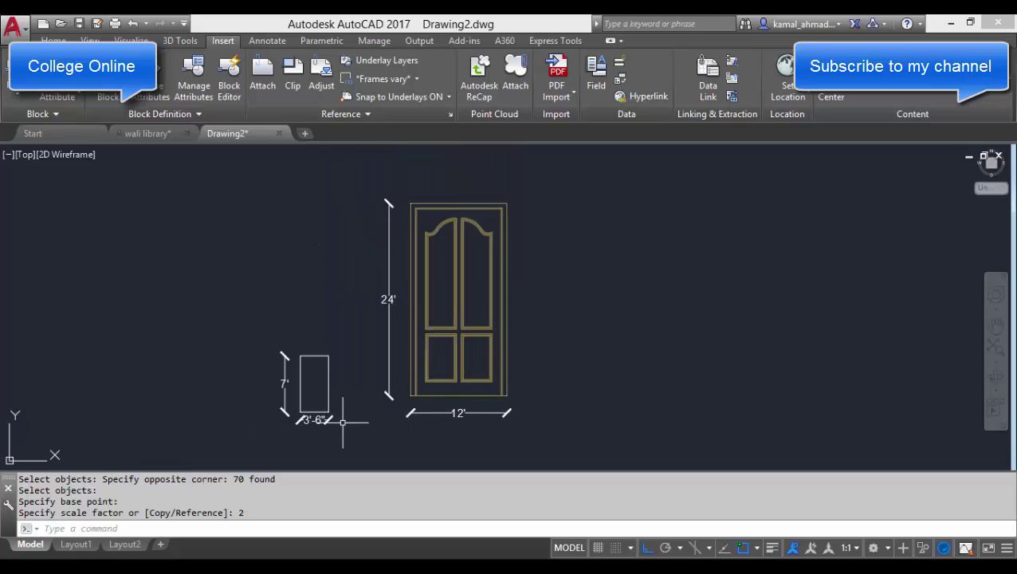
{"action": "scroll", "coordinate": [407, 418], "scroll_direction": "up", "scroll_amount": 2}
{"action": "scroll", "coordinate": [408, 419], "scroll_direction": "down", "scroll_amount": 2}
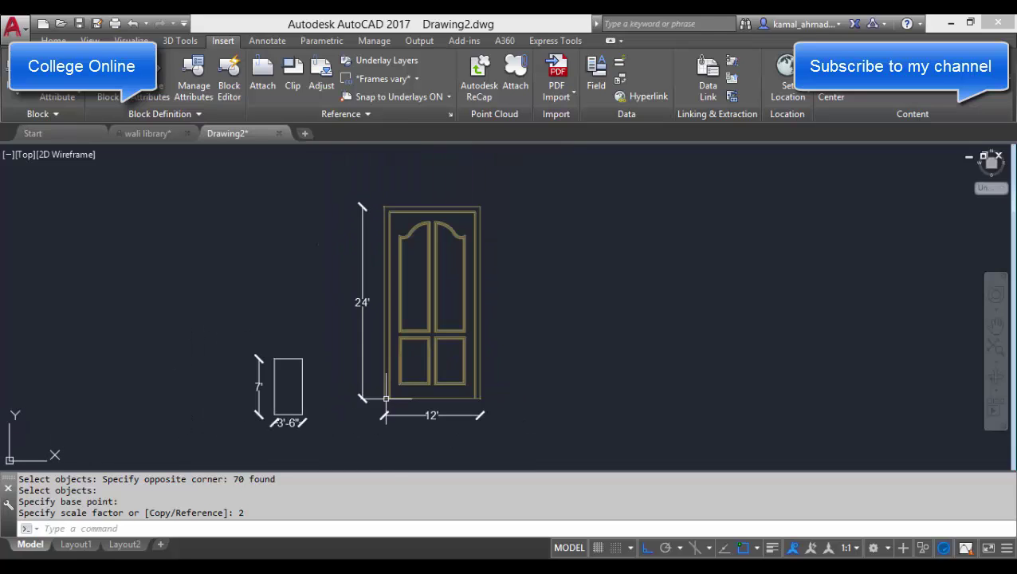
{"action": "key", "text": "Escape"}
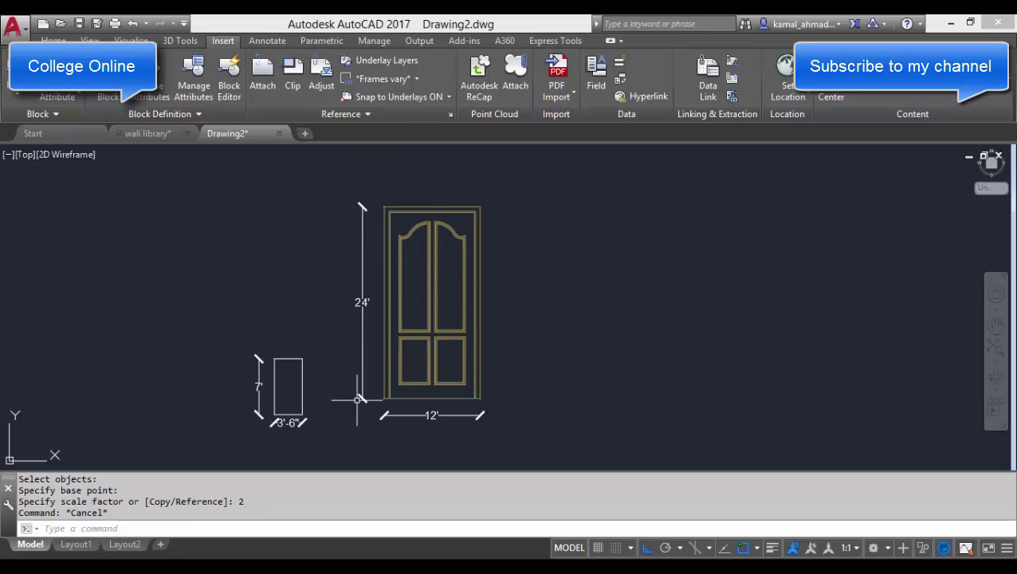
{"action": "mouse_move", "coordinate": [367, 413]}
{"action": "middle_mouse_down"}
{"action": "mouse_move", "coordinate": [421, 379]}
{"action": "mouse_move", "coordinate": [465, 386]}
{"action": "middle_mouse_up"}
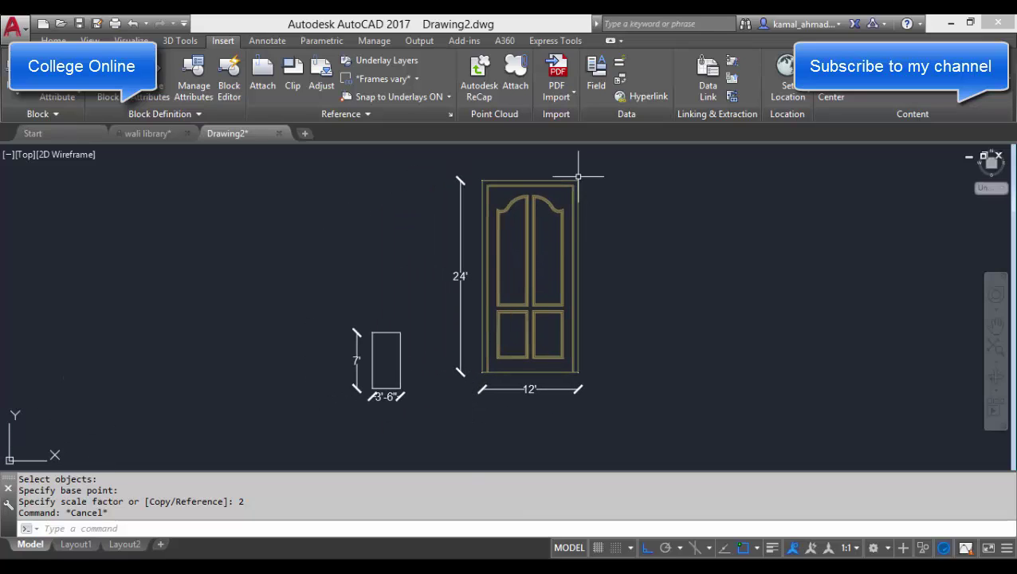
{"action": "scroll", "coordinate": [366, 409], "scroll_direction": "up", "scroll_amount": 2}
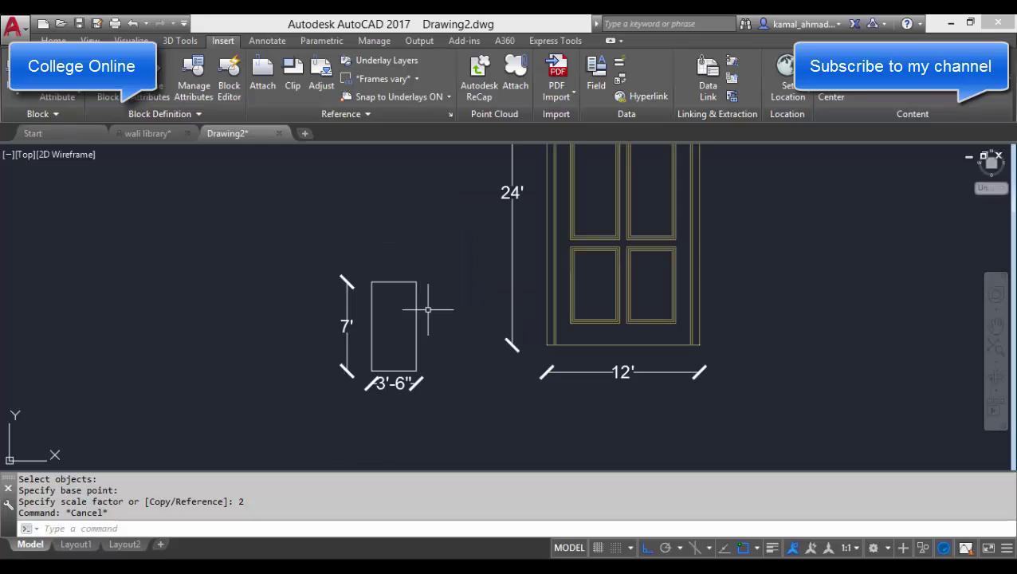
{"action": "scroll", "coordinate": [362, 317], "scroll_direction": "up", "scroll_amount": 4}
{"action": "scroll", "coordinate": [402, 335], "scroll_direction": "down", "scroll_amount": 4}
{"action": "scroll", "coordinate": [450, 374], "scroll_direction": "up", "scroll_amount": 1}
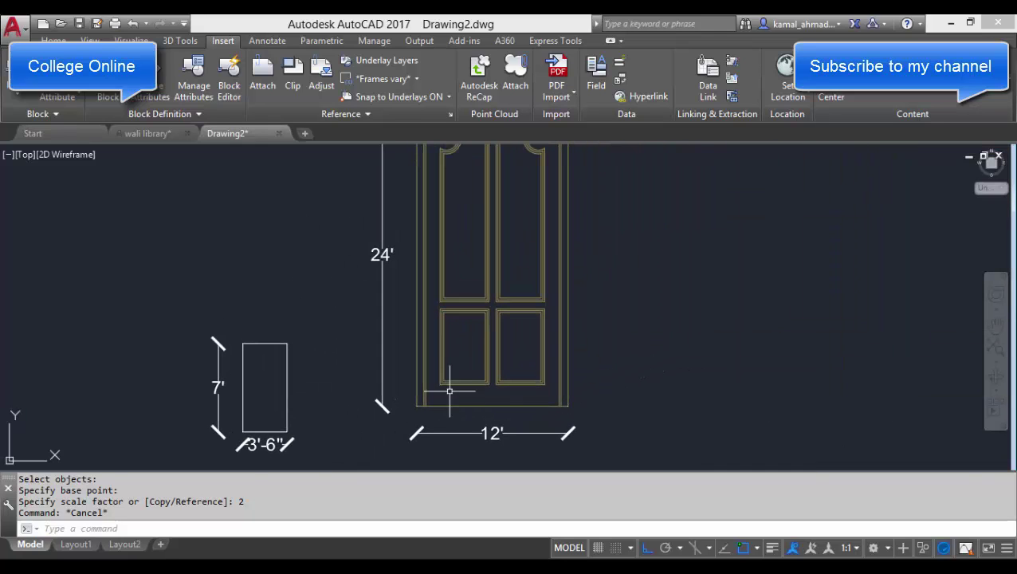
{"action": "key", "text": "Escape"}
{"action": "key", "text": "Escape"}
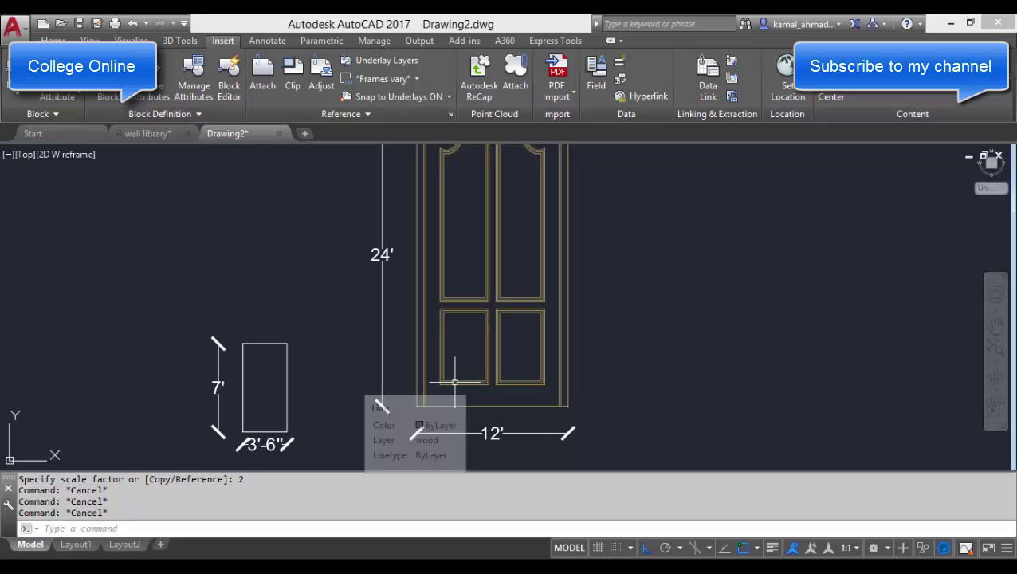
Step: Run SCALE on the door and its dimensions, basing it at the lower-left corner
{"action": "type", "text": "sc"}
{"action": "key", "text": "Return"}
{"action": "scroll", "coordinate": [454, 383], "scroll_direction": "down", "scroll_amount": 3}
{"action": "left_click", "coordinate": [530, 431]}
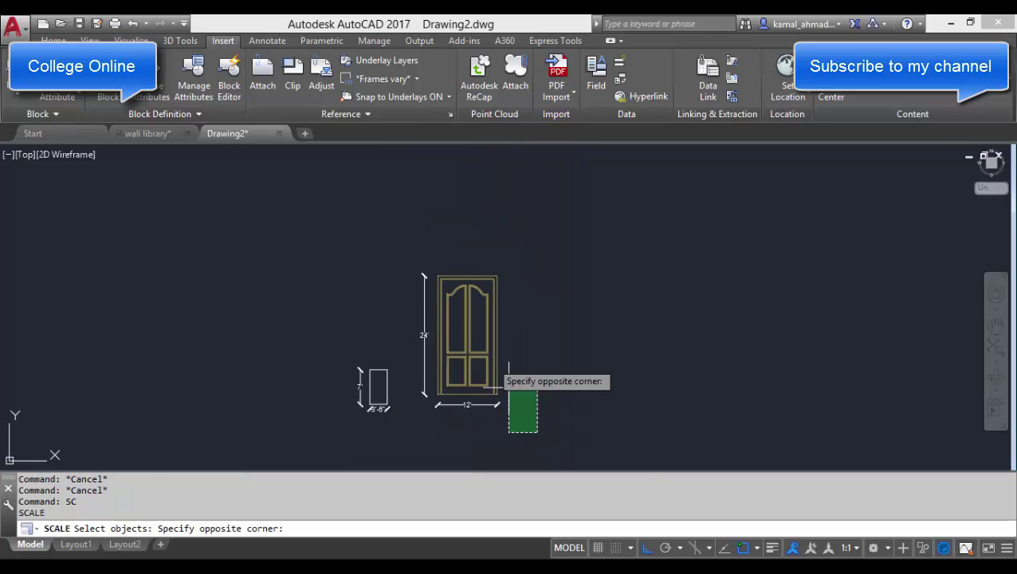
{"action": "left_click", "coordinate": [411, 247]}
{"action": "scroll", "coordinate": [447, 399], "scroll_direction": "up", "scroll_amount": 3}
{"action": "key", "text": "Return"}
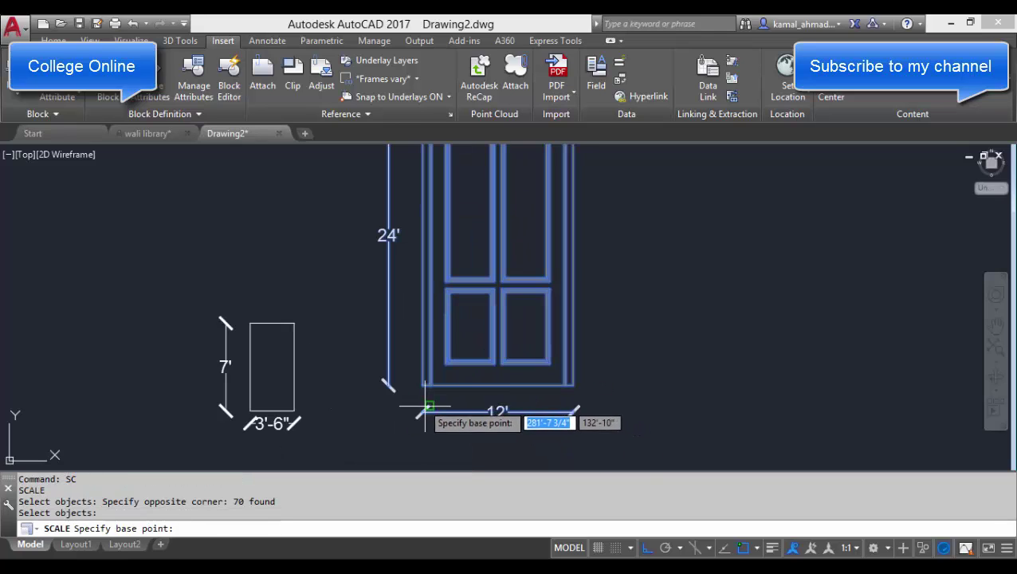
{"action": "left_click", "coordinate": [423, 385]}
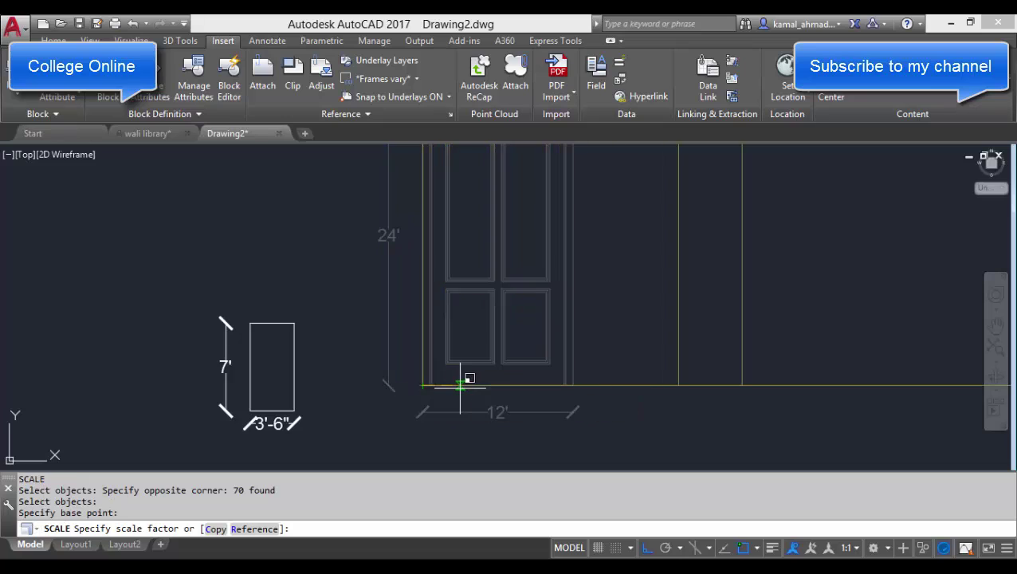
Step: Scale by reference from the door's 12' bottom edge to a new length of 3'-6"
{"action": "type", "text": "r"}
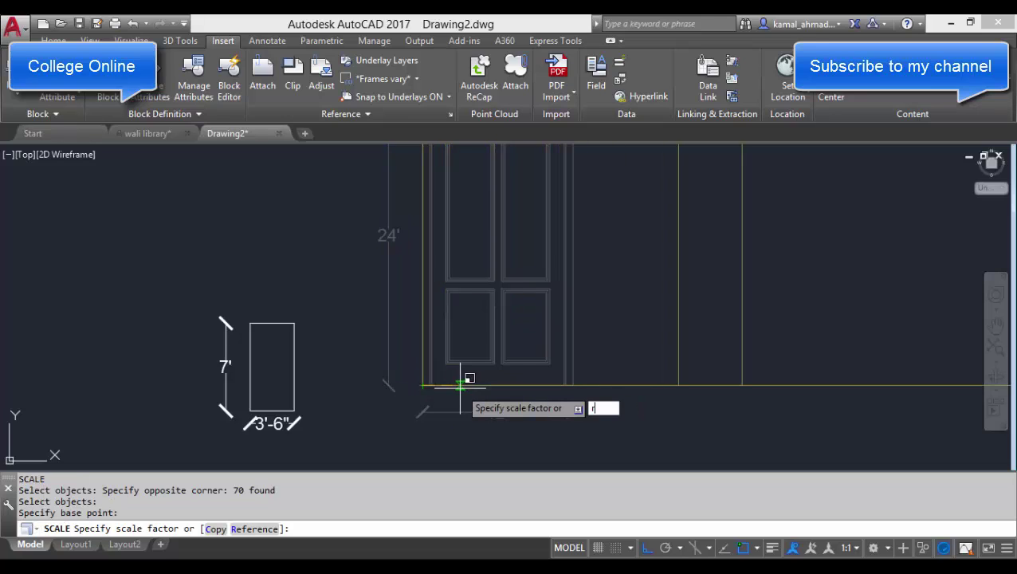
{"action": "key", "text": "Return"}
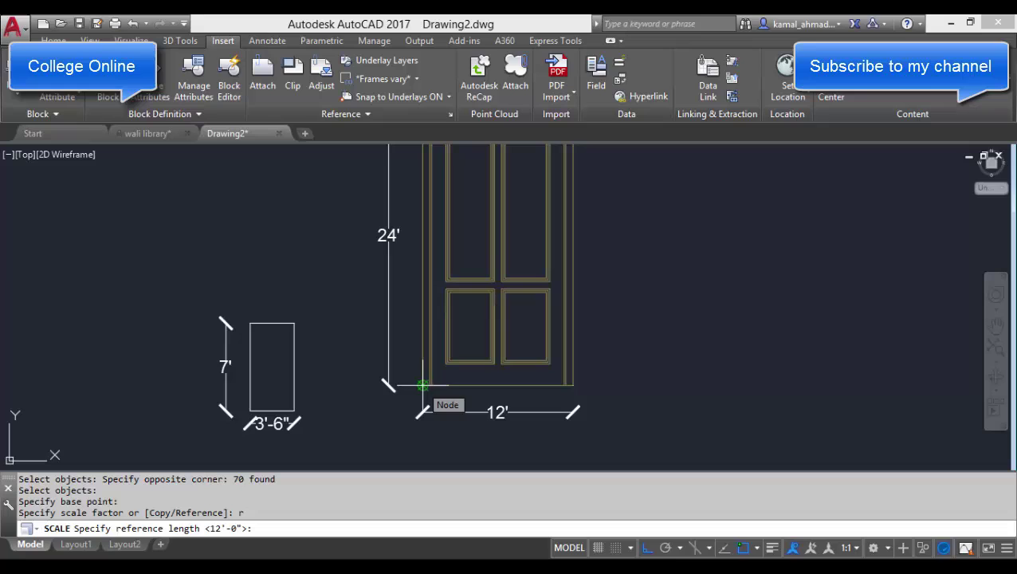
{"action": "left_click", "coordinate": [422, 385]}
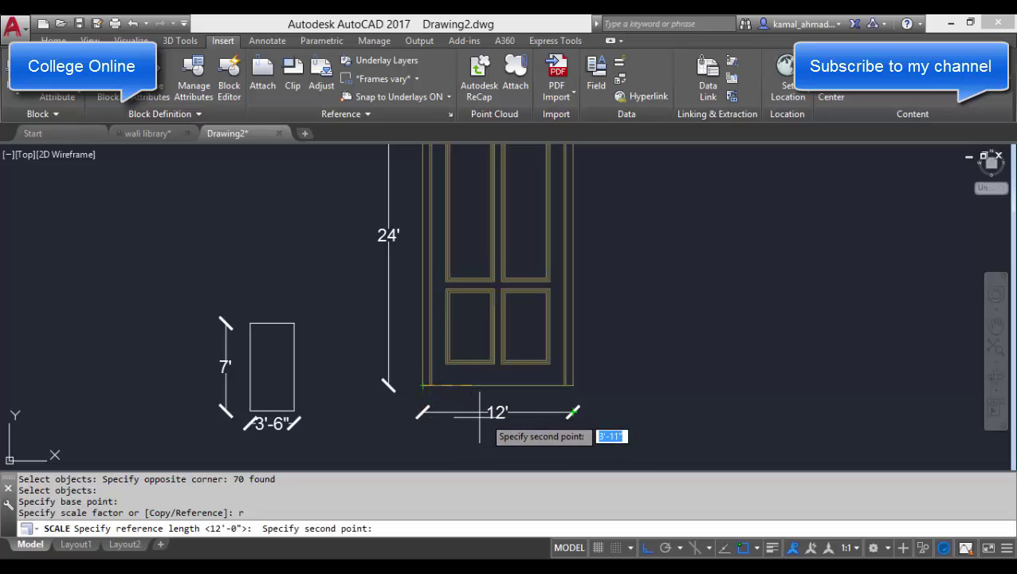
{"action": "left_click", "coordinate": [573, 385]}
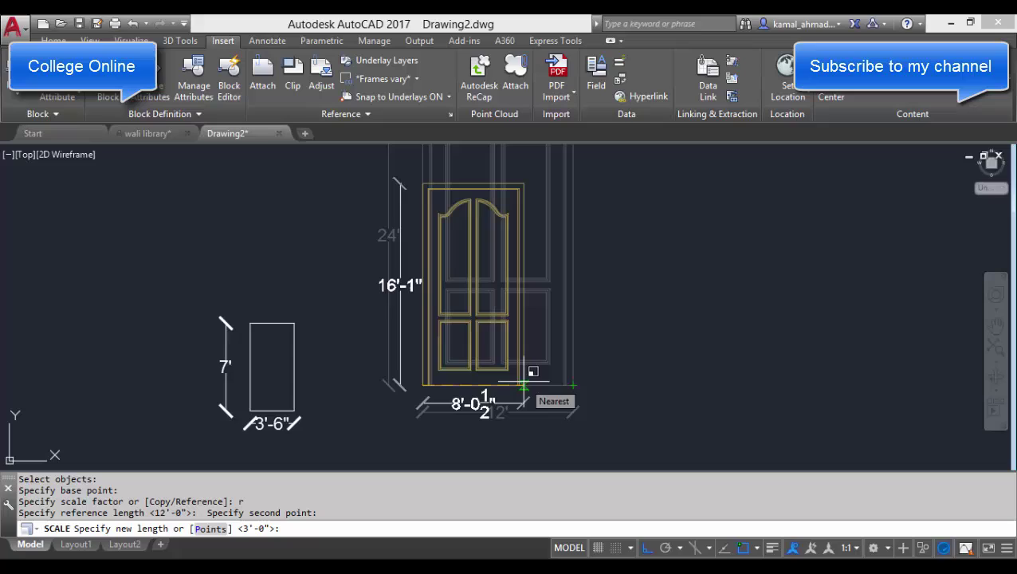
{"action": "type", "text": "3'6"}
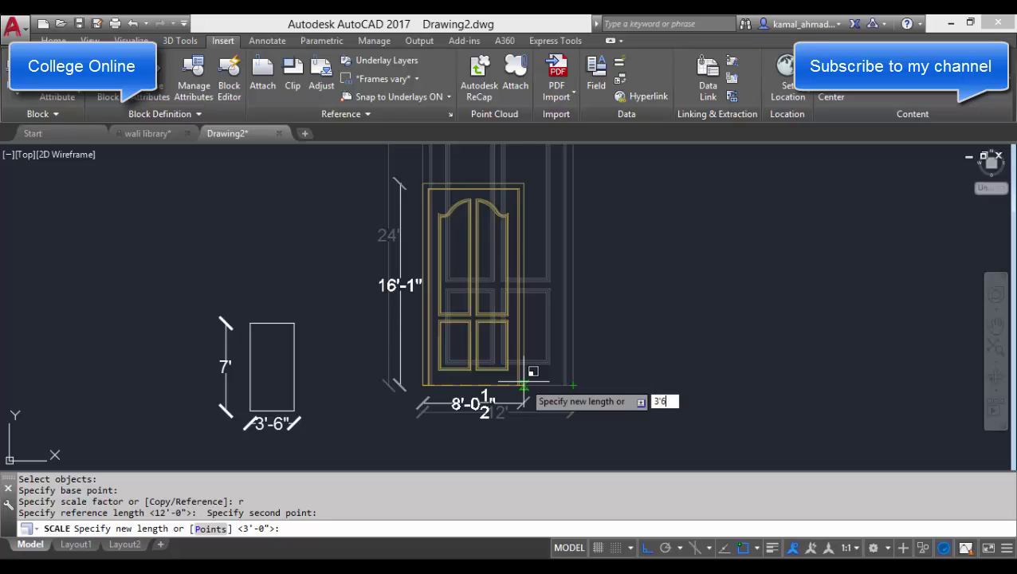
{"action": "key", "text": "BackSpace"}
{"action": "key", "text": "BackSpace"}
{"action": "key", "text": "BackSpace"}
{"action": "type", "text": "0.2"}
{"action": "key", "text": "BackSpace"}
{"action": "key", "text": "BackSpace"}
{"action": "key", "text": "BackSpace"}
{"action": "type", "text": "3'6\""}
{"action": "key", "text": "Return"}
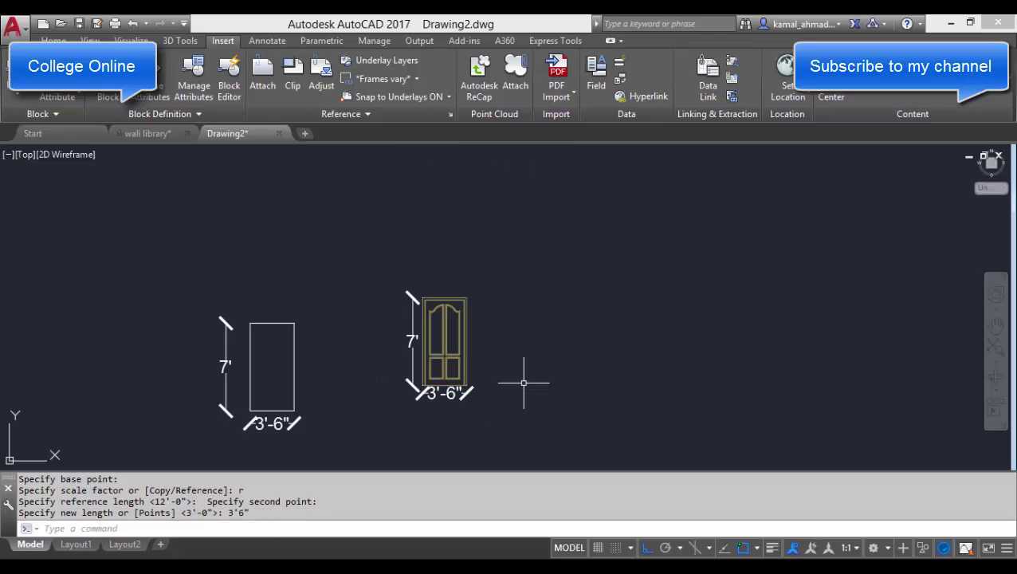
{"action": "scroll", "coordinate": [402, 397], "scroll_direction": "up", "scroll_amount": 4}
{"action": "middle_click_drag", "start_coordinate": [403, 396], "coordinate": [416, 363]}
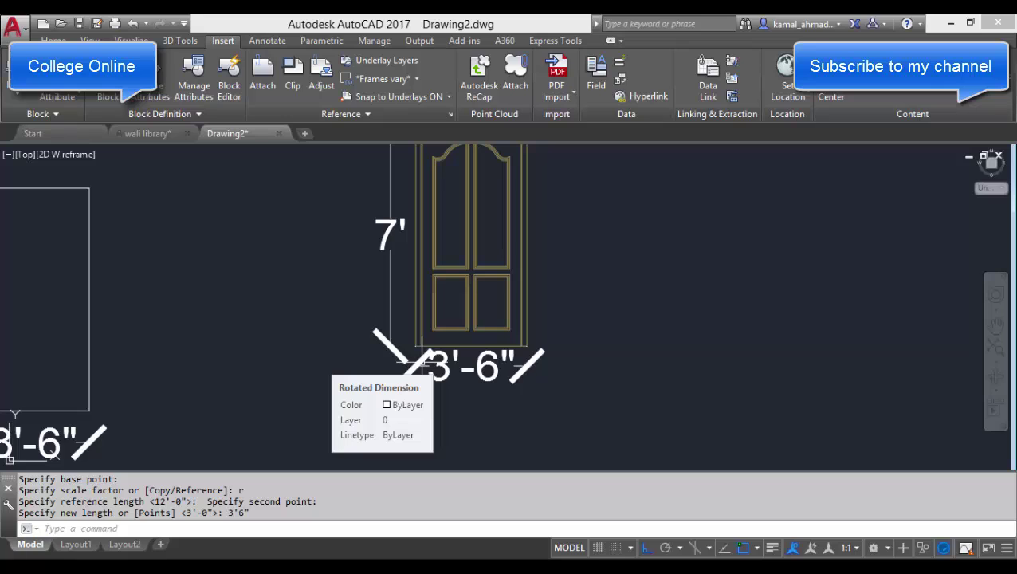
{"action": "scroll", "coordinate": [295, 327], "scroll_direction": "down", "scroll_amount": 3}
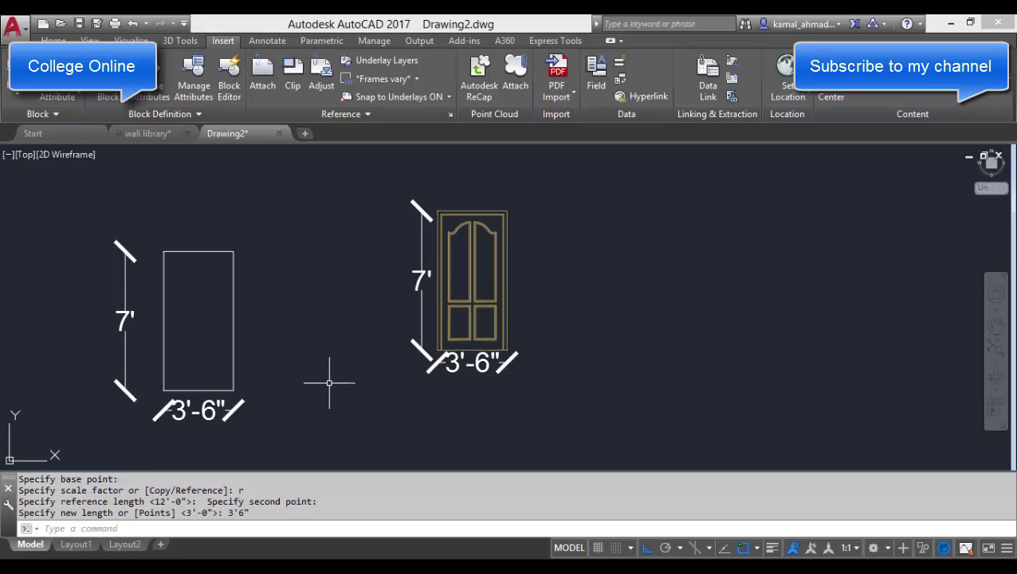
{"action": "mouse_move", "coordinate": [329, 380]}
{"action": "middle_mouse_down"}
{"action": "mouse_move", "coordinate": [291, 379]}
{"action": "mouse_move", "coordinate": [341, 350]}
{"action": "mouse_move", "coordinate": [337, 368]}
{"action": "middle_mouse_up"}
{"action": "scroll", "coordinate": [338, 389], "scroll_direction": "up", "scroll_amount": 2}
{"action": "scroll", "coordinate": [335, 391], "scroll_direction": "down", "scroll_amount": 2}
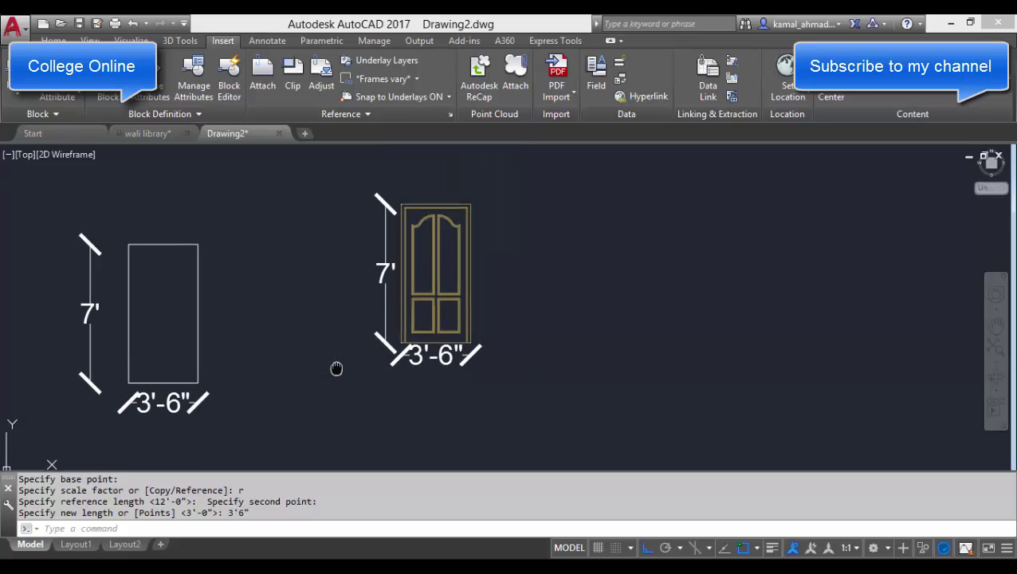